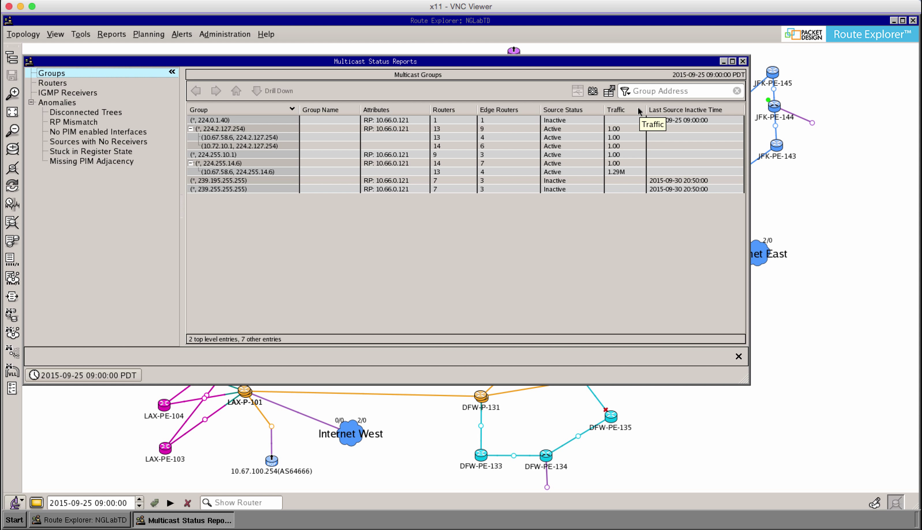
Filter the multicast groups report with the saved filter VideoMulticastGroups
{"action": "left_click", "coordinate": [626, 92]}
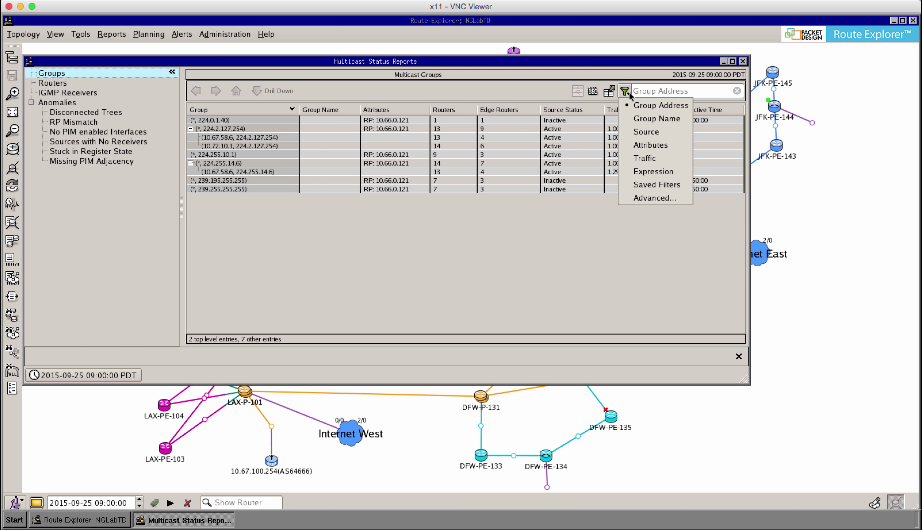
{"action": "left_click", "coordinate": [648, 185]}
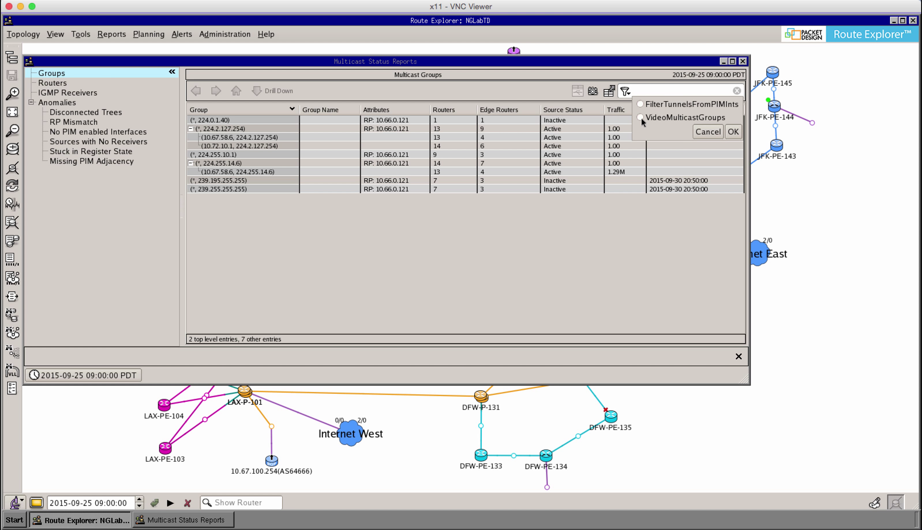
{"action": "left_click", "coordinate": [733, 132]}
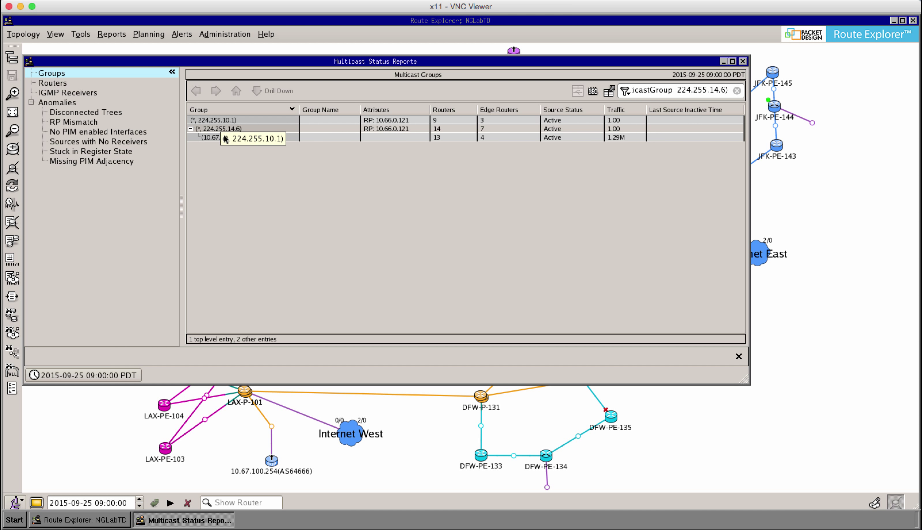
Sort the multicast routers list by Is RP in descending order and locate the top router, ORD-P-121, on the topology map
{"action": "left_click", "coordinate": [52, 84]}
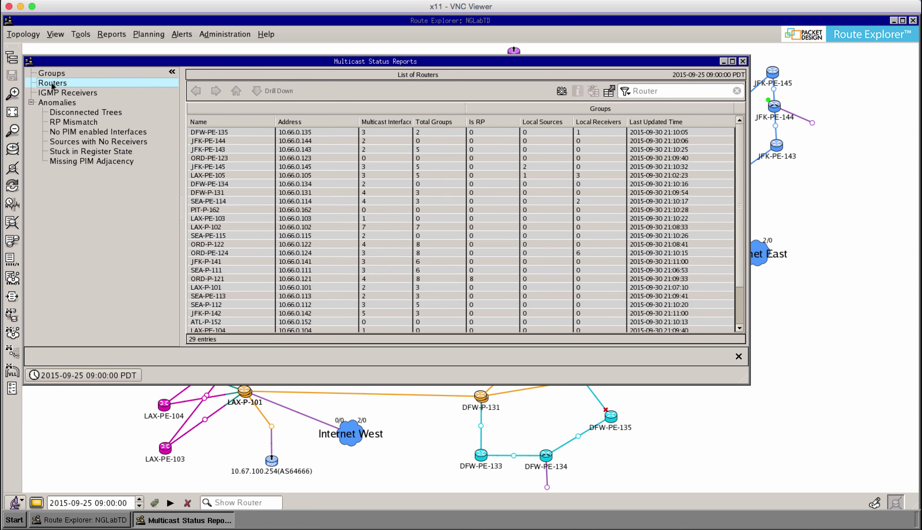
{"action": "left_click", "coordinate": [491, 121]}
{"action": "left_click", "coordinate": [491, 121]}
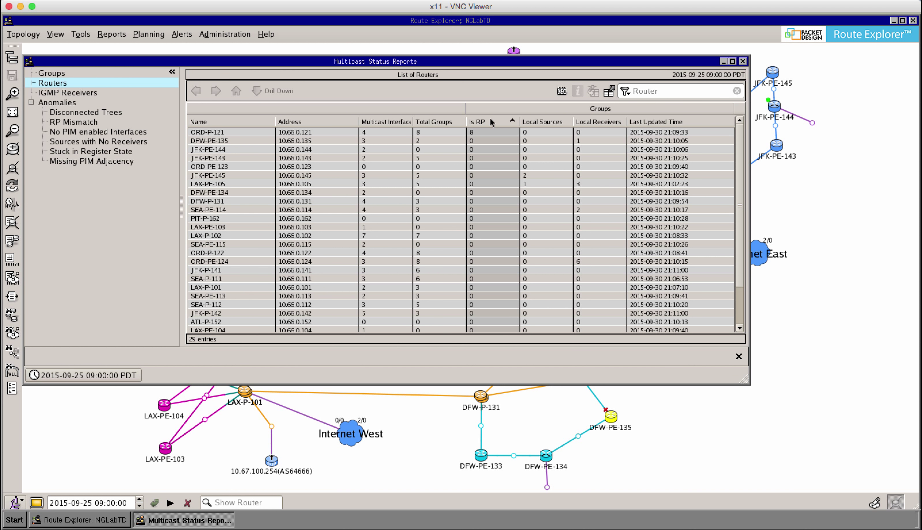
{"action": "left_click", "coordinate": [484, 132]}
{"action": "left_click_drag", "start_coordinate": [314, 62], "coordinate": [337, 239]}
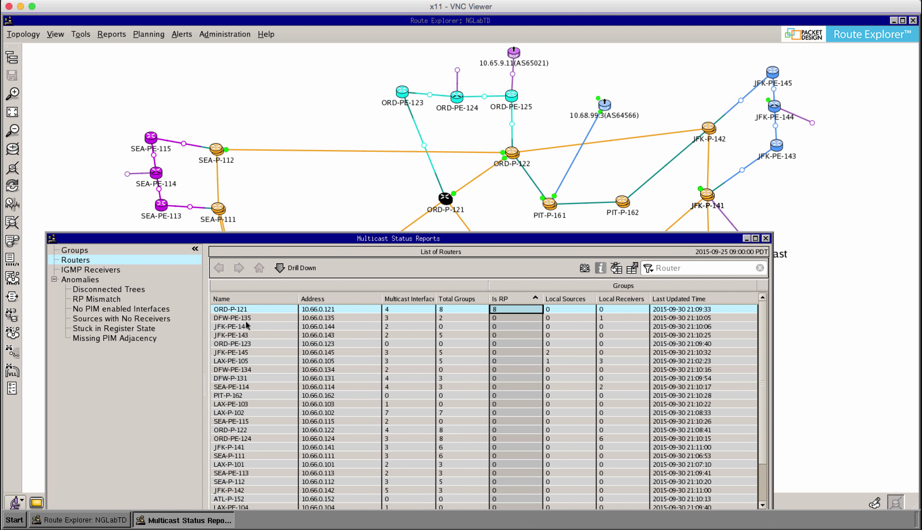
Display ORD-P-121's multicast events for the last 10 minutes and select the routing entry change for group 224.255.14.6
{"action": "right_click", "coordinate": [499, 313]}
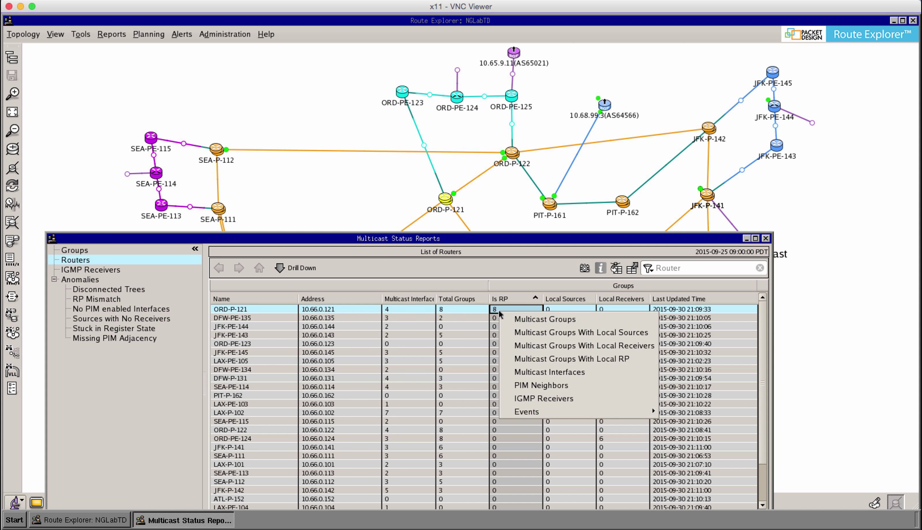
{"action": "mouse_move", "coordinate": [530, 412]}
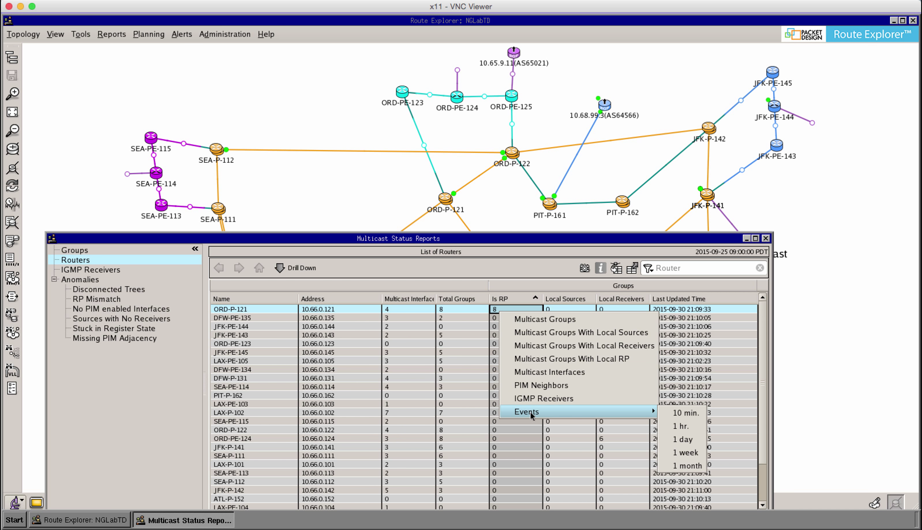
{"action": "left_click", "coordinate": [685, 413]}
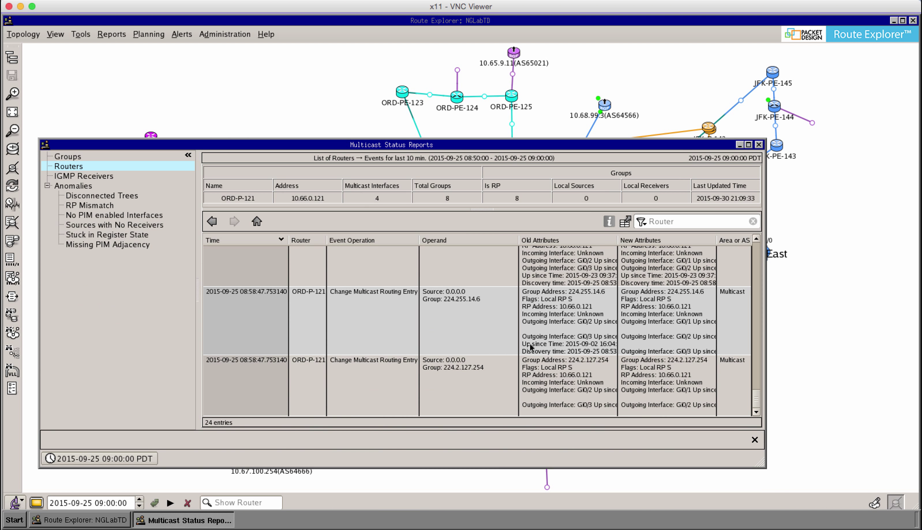
{"action": "left_click", "coordinate": [545, 345]}
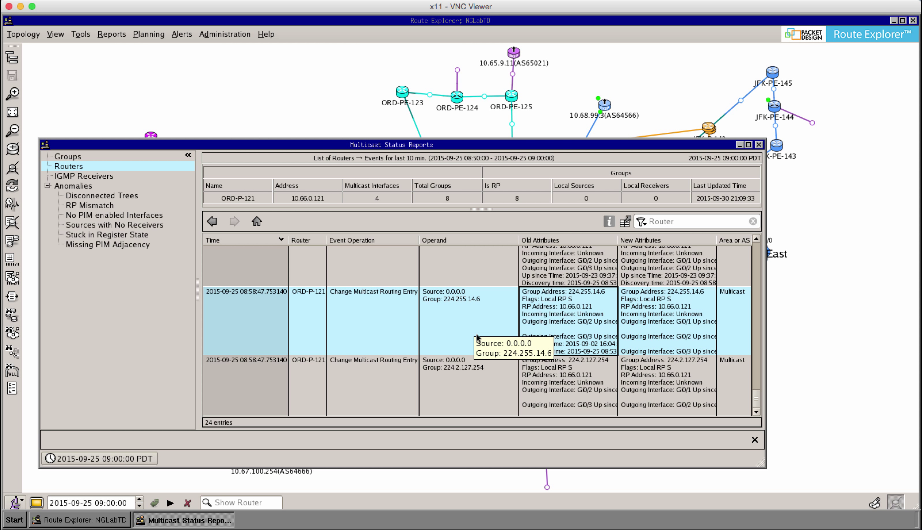
Filter the IGMP Receivers report with the saved filter VideoMulticastGroups
{"action": "left_click", "coordinate": [83, 176]}
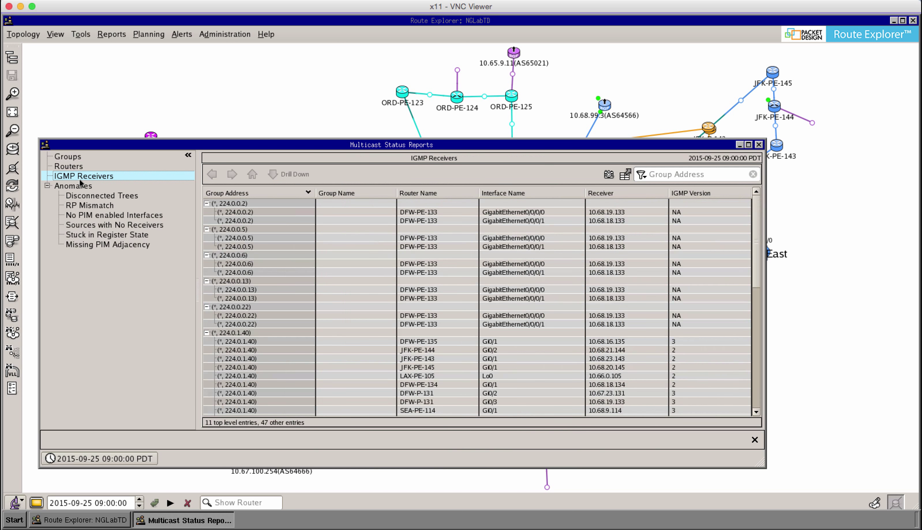
{"action": "left_click", "coordinate": [642, 174]}
{"action": "left_click", "coordinate": [651, 281]}
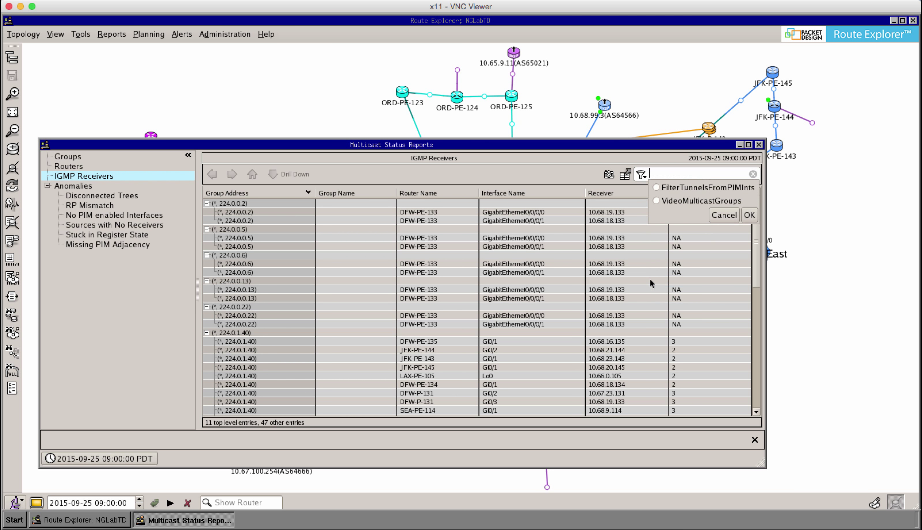
{"action": "left_click", "coordinate": [654, 200]}
{"action": "left_click", "coordinate": [750, 215]}
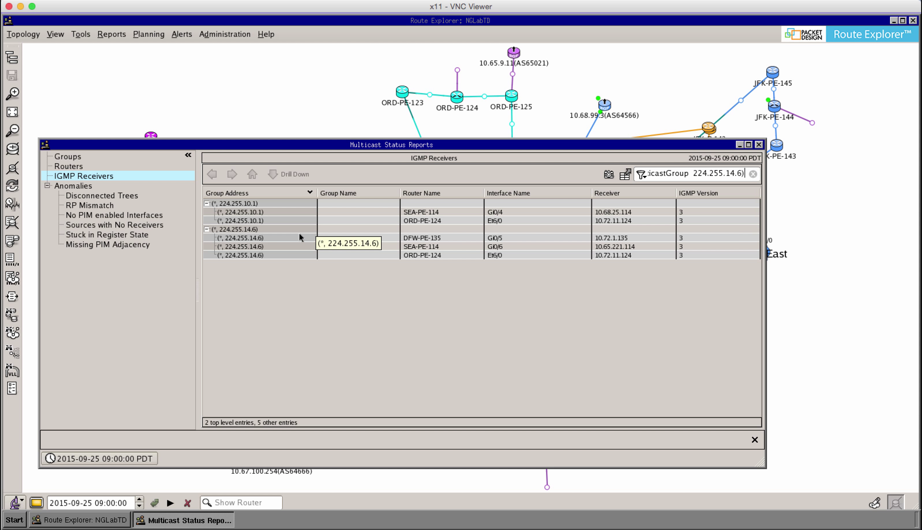
Inspect the receiver entries of group 224.255.14.6 on DFW-PE-135, SEA-PE-114 and ORD-PE-124 one after another
{"action": "left_click", "coordinate": [285, 237]}
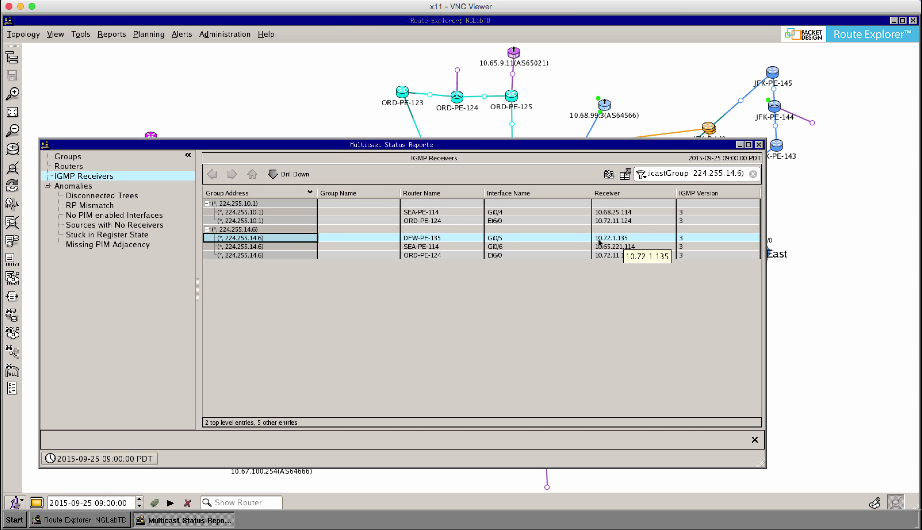
{"action": "left_click", "coordinate": [607, 247]}
{"action": "left_click", "coordinate": [604, 256]}
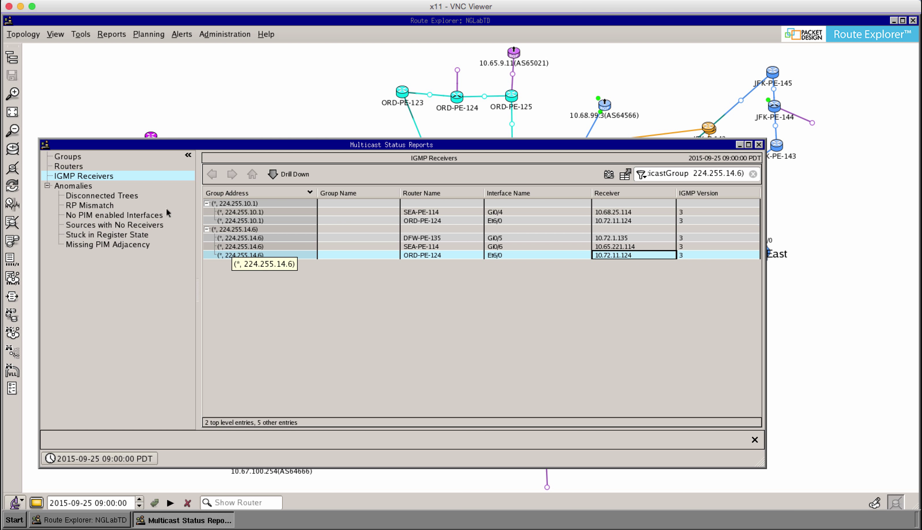
Highlight the (10.67.58.6, 224.255.14.6) group's tree on the unobstructed topology map to trace it, and clear the highlighting
{"action": "left_click", "coordinate": [75, 158]}
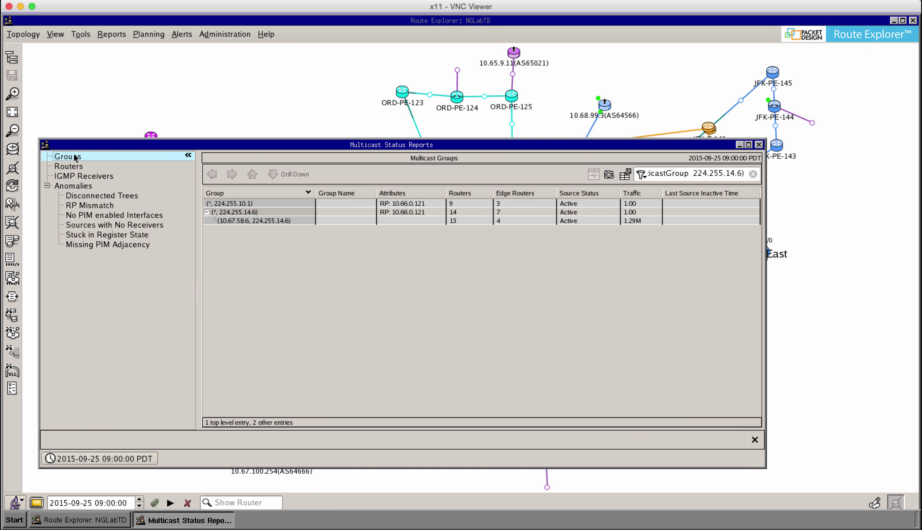
{"action": "left_click", "coordinate": [281, 220]}
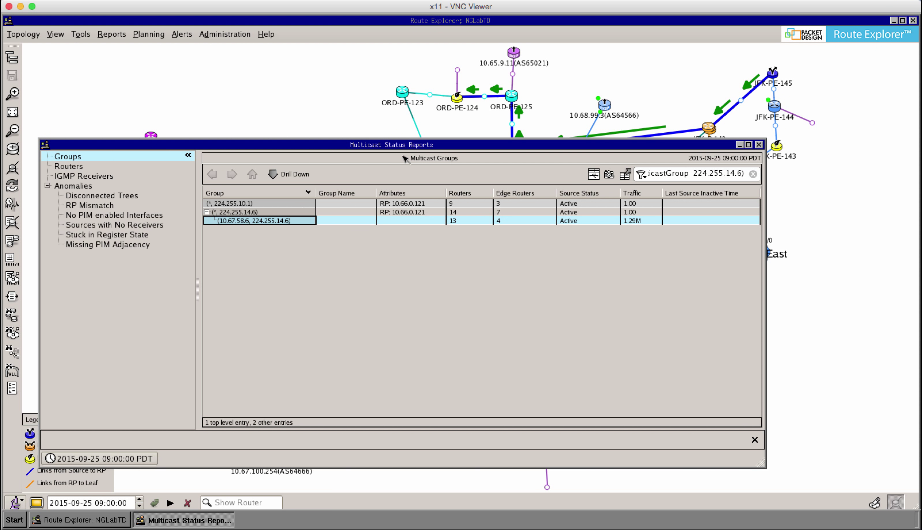
{"action": "left_click_drag", "start_coordinate": [405, 146], "coordinate": [543, 302]}
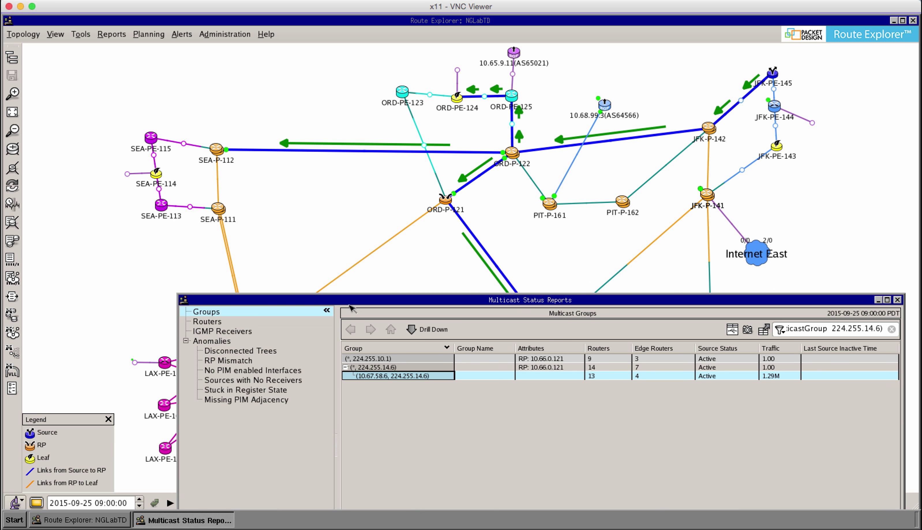
{"action": "left_click_drag", "start_coordinate": [352, 307], "coordinate": [372, 454]}
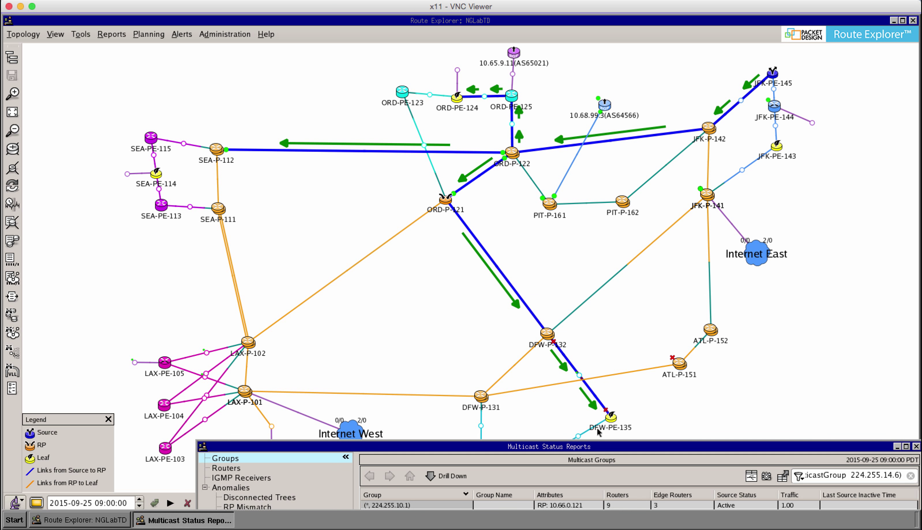
{"action": "left_click", "coordinate": [409, 151]}
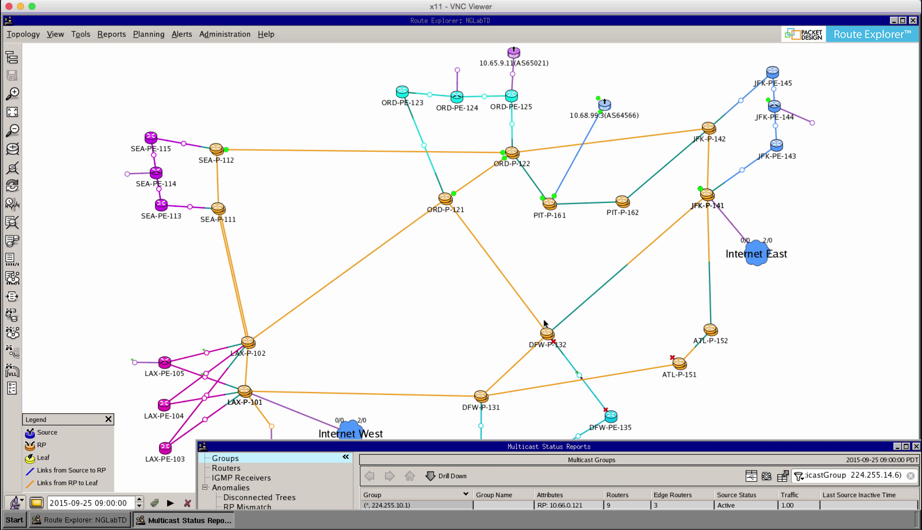
Show the multicast map for (10.67.58.6, 224.255.14.6) beneath the groups report, arranged with Map Layout
{"action": "left_click_drag", "start_coordinate": [473, 444], "coordinate": [411, 111]}
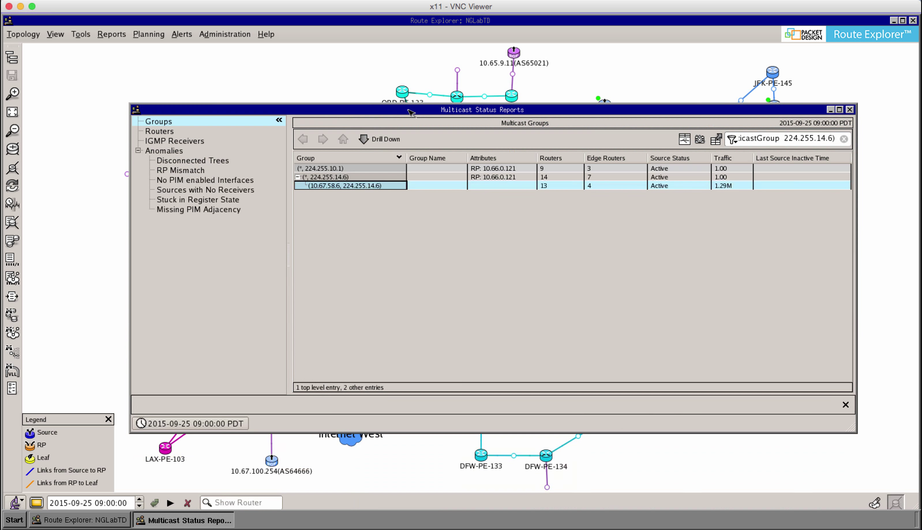
{"action": "left_click", "coordinate": [394, 185]}
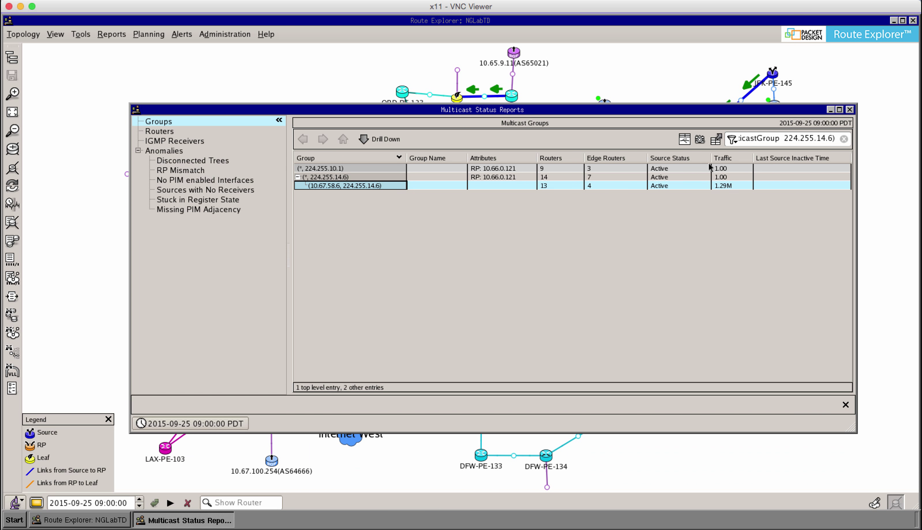
{"action": "left_click", "coordinate": [683, 140]}
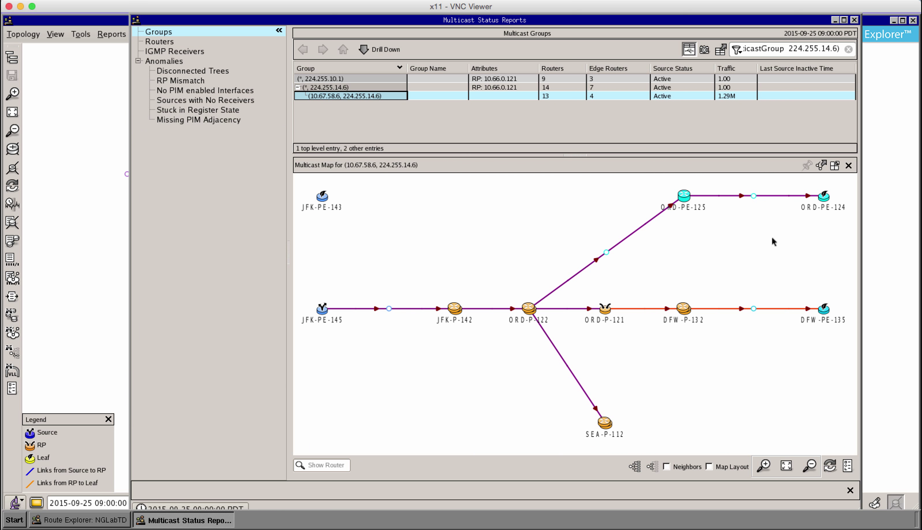
{"action": "left_click", "coordinate": [708, 467]}
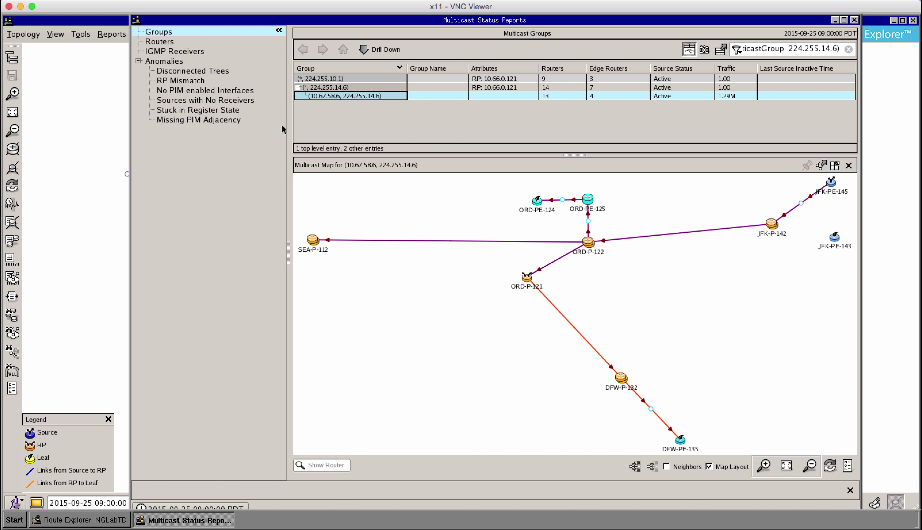
Display the RPF path from JFK-PE-145 to the RP ORD-P-121 on the (*, 224.255.14.6) multicast map, and reset the map
{"action": "left_click", "coordinate": [340, 87]}
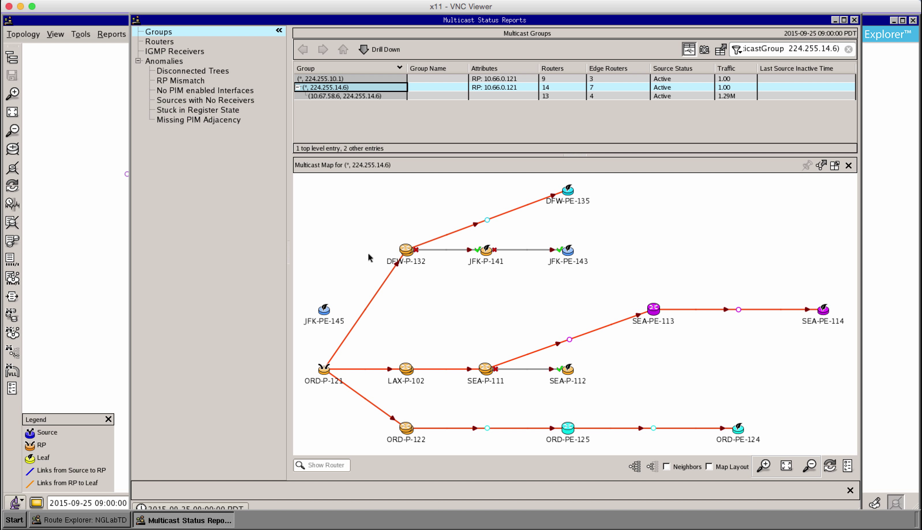
{"action": "right_click", "coordinate": [324, 310]}
{"action": "mouse_move", "coordinate": [361, 330]}
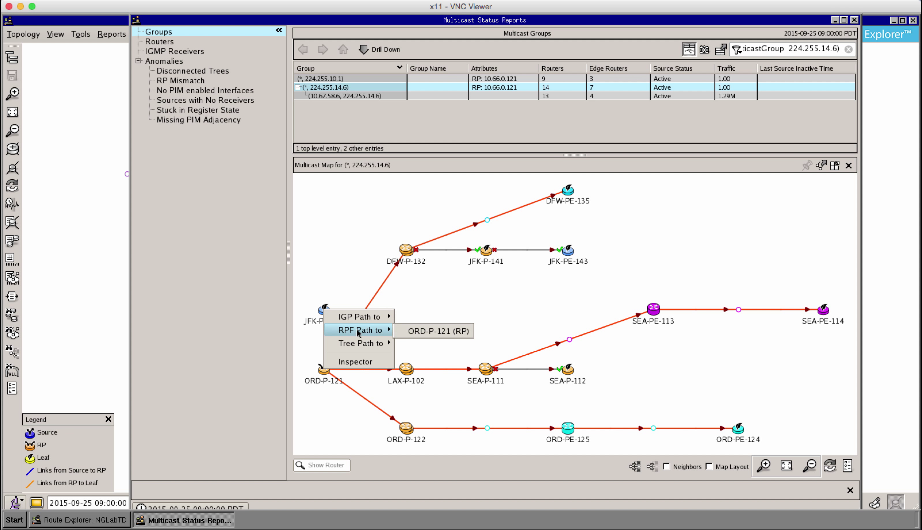
{"action": "left_click", "coordinate": [422, 330]}
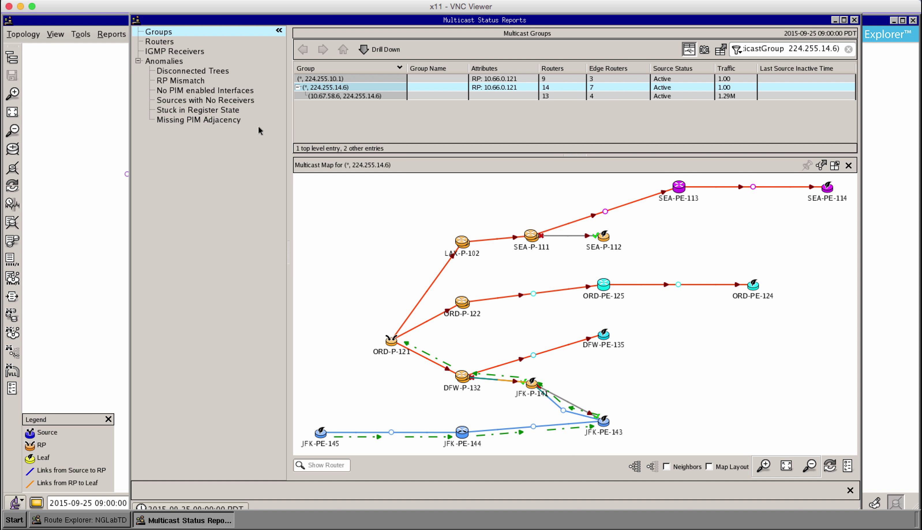
{"action": "left_click", "coordinate": [329, 88]}
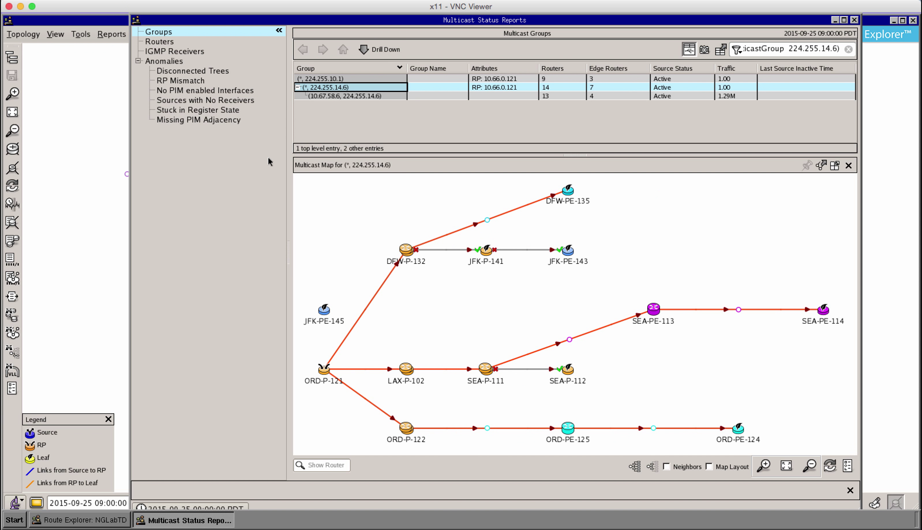
Review the Disconnected Trees and RP Mismatch anomaly reports
{"action": "left_click", "coordinate": [177, 72]}
{"action": "left_click", "coordinate": [178, 81]}
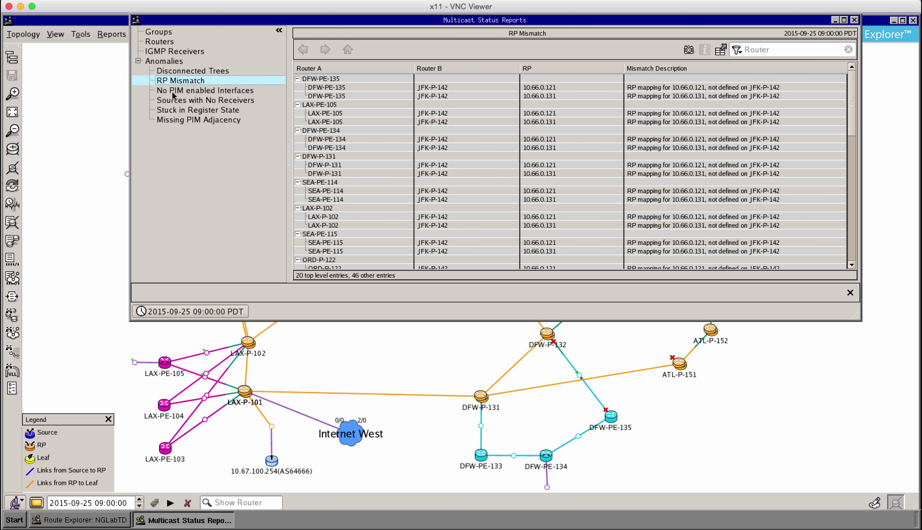
Exclude interfaces with substring Tu or gr from the No PIM enabled Interfaces report using an advanced filter, saved as FilterTunnelsFromPIMInts2
{"action": "left_click", "coordinate": [172, 91]}
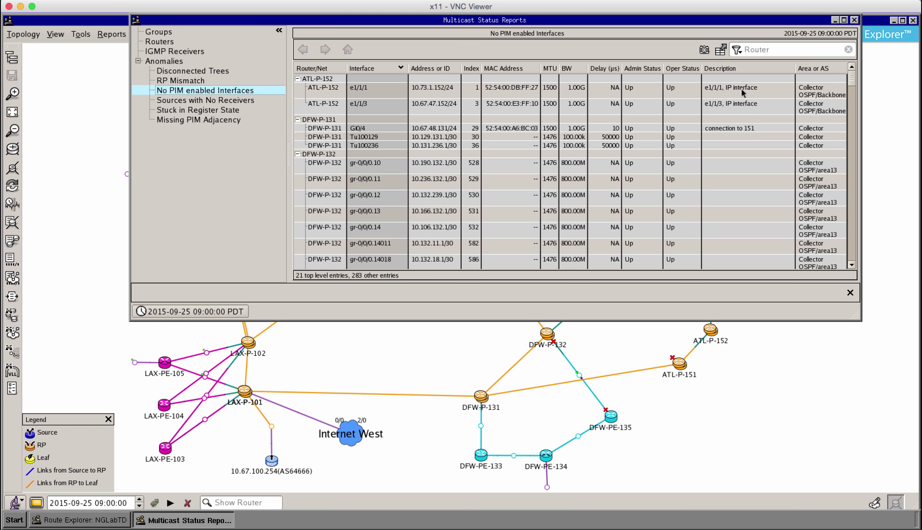
{"action": "left_click", "coordinate": [737, 51]}
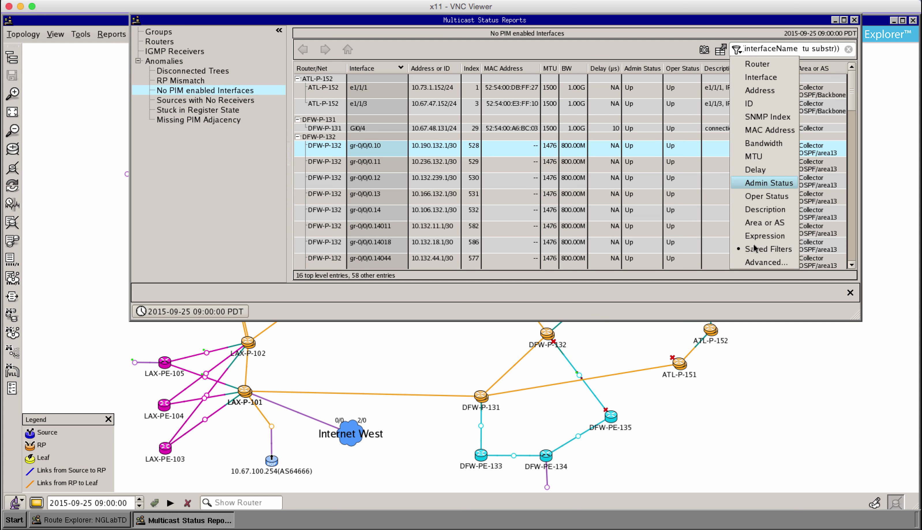
{"action": "left_click", "coordinate": [754, 263]}
{"action": "left_click", "coordinate": [334, 154]}
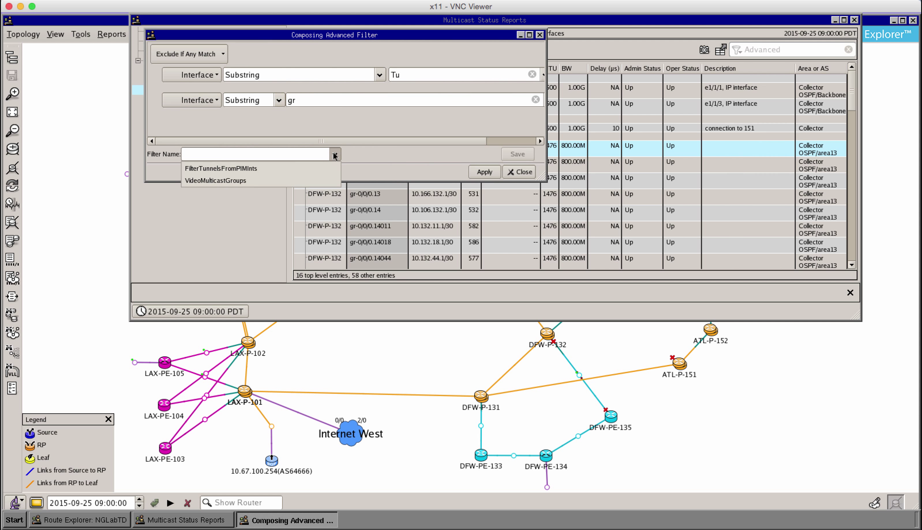
{"action": "left_click", "coordinate": [243, 168]}
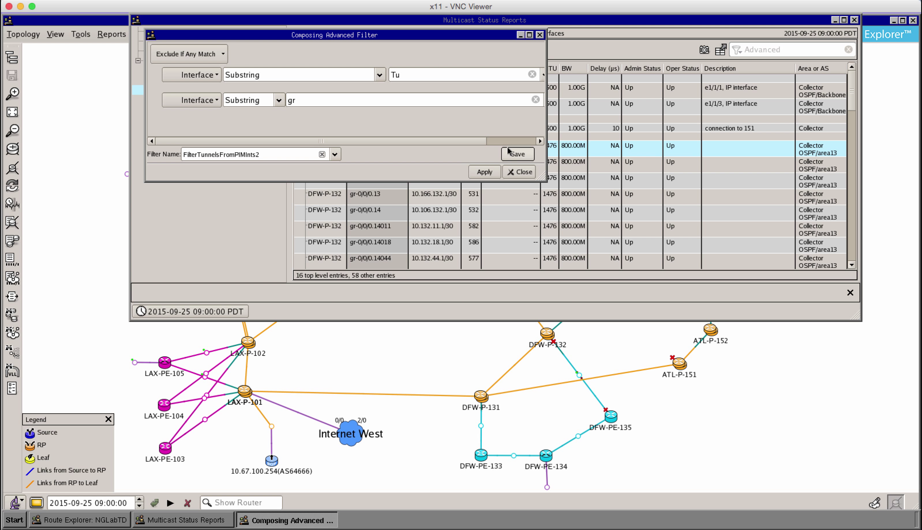
{"action": "left_click", "coordinate": [513, 155]}
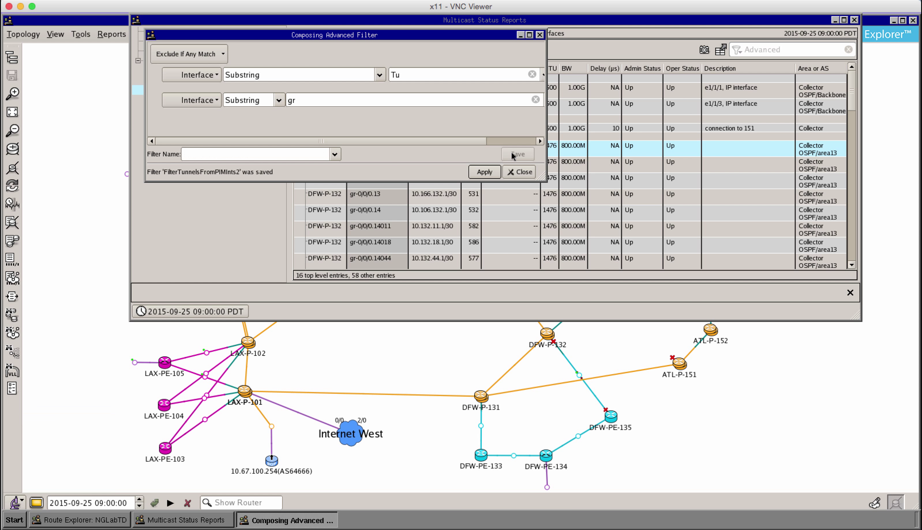
{"action": "left_click", "coordinate": [488, 172]}
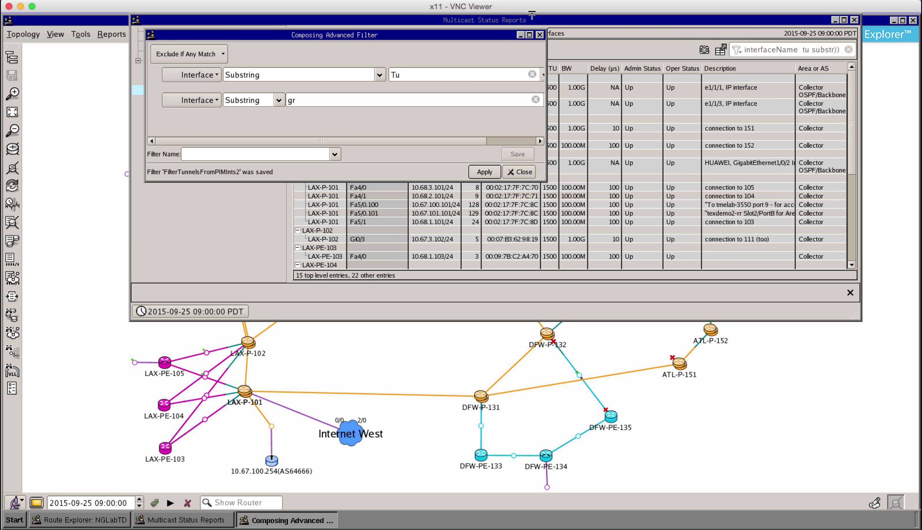
Close the advanced filter and collapse all router groups in the No PIM enabled Interfaces report
{"action": "left_click", "coordinate": [540, 35]}
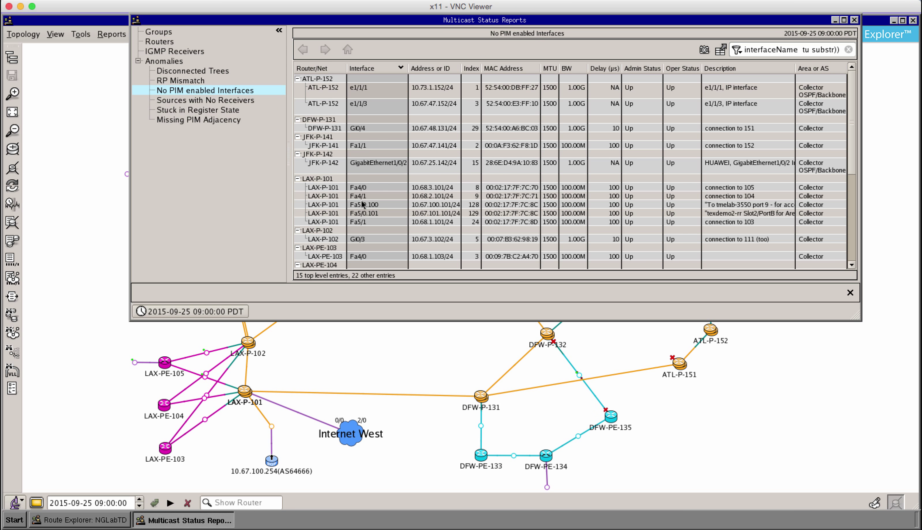
{"action": "right_click", "coordinate": [318, 72]}
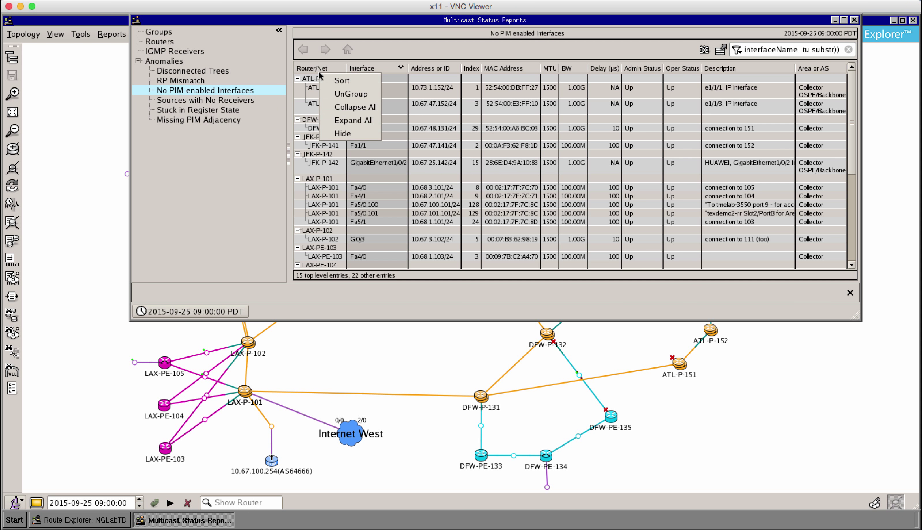
{"action": "left_click", "coordinate": [339, 108]}
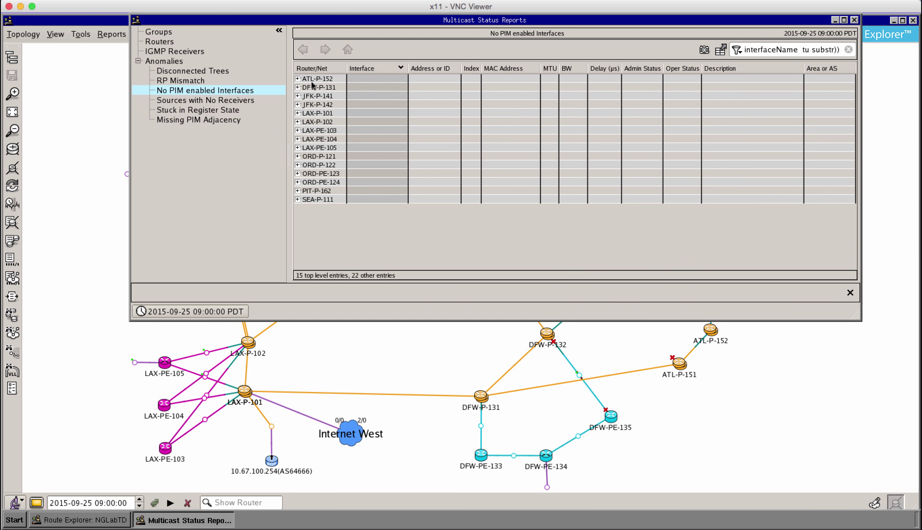
Select interface Gi0/3 of SEA-P-111 in the No PIM enabled Interfaces report and locate its link on the topology map
{"action": "left_click", "coordinate": [297, 200]}
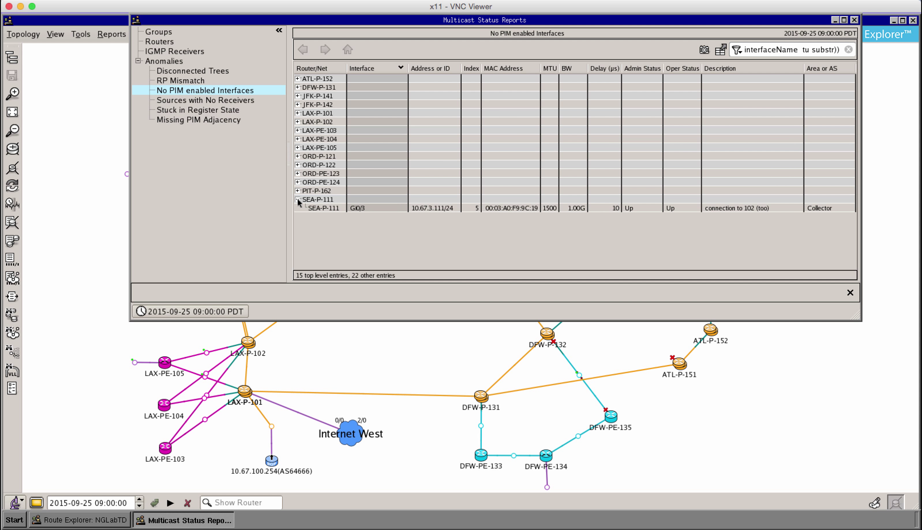
{"action": "left_click", "coordinate": [379, 208]}
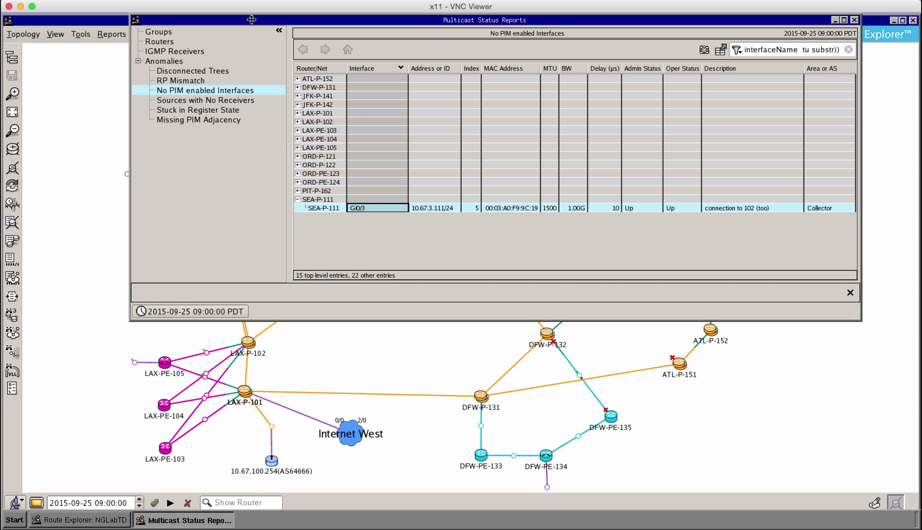
{"action": "left_click_drag", "start_coordinate": [254, 22], "coordinate": [376, 26]}
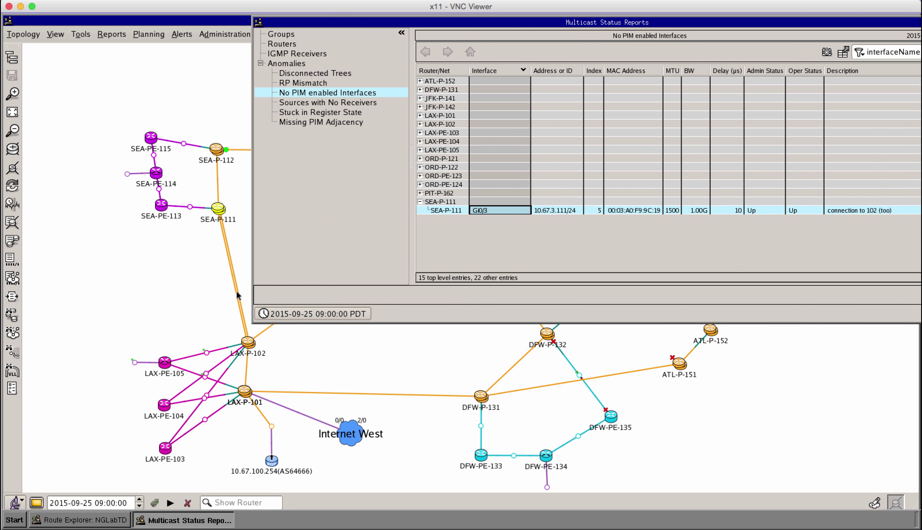
Select interface Fa2/0 of ORD-P-121 in the report and uncover that router and its links on the topology map
{"action": "left_click", "coordinate": [420, 202]}
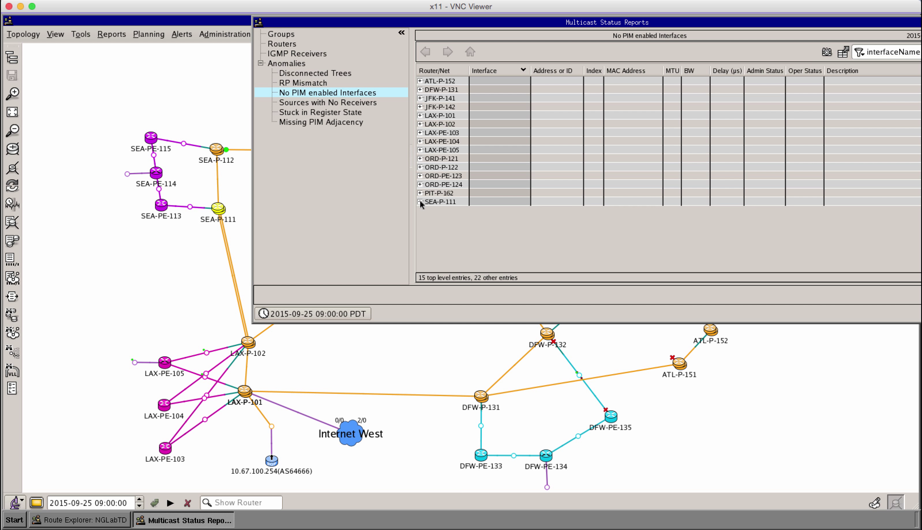
{"action": "left_click", "coordinate": [420, 159]}
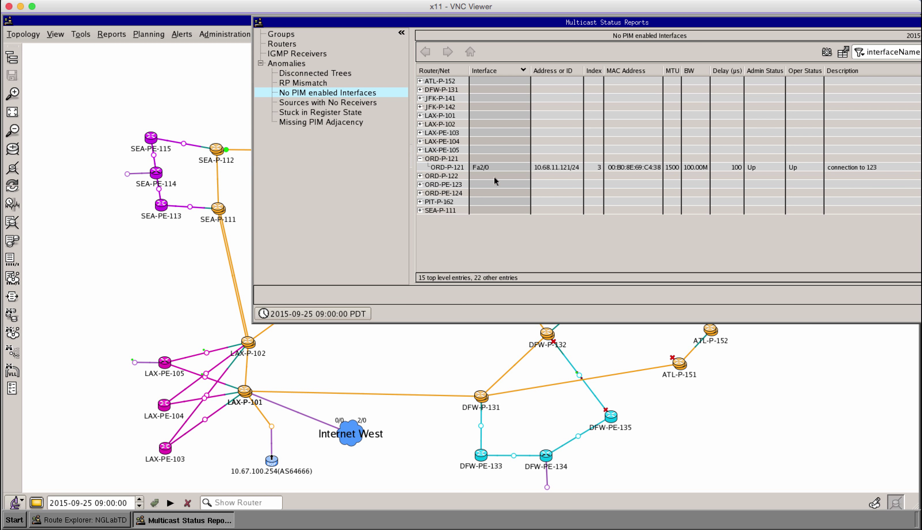
{"action": "left_click", "coordinate": [494, 168]}
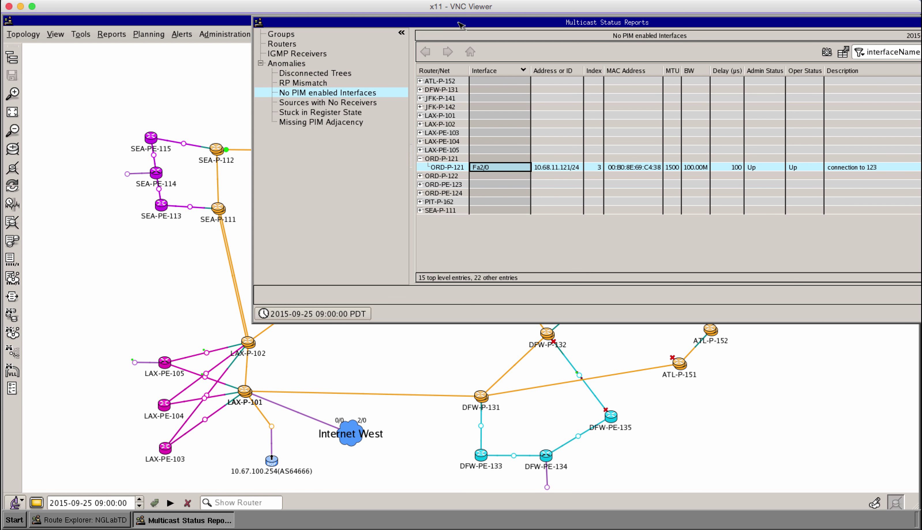
{"action": "left_click_drag", "start_coordinate": [460, 23], "coordinate": [386, 201]}
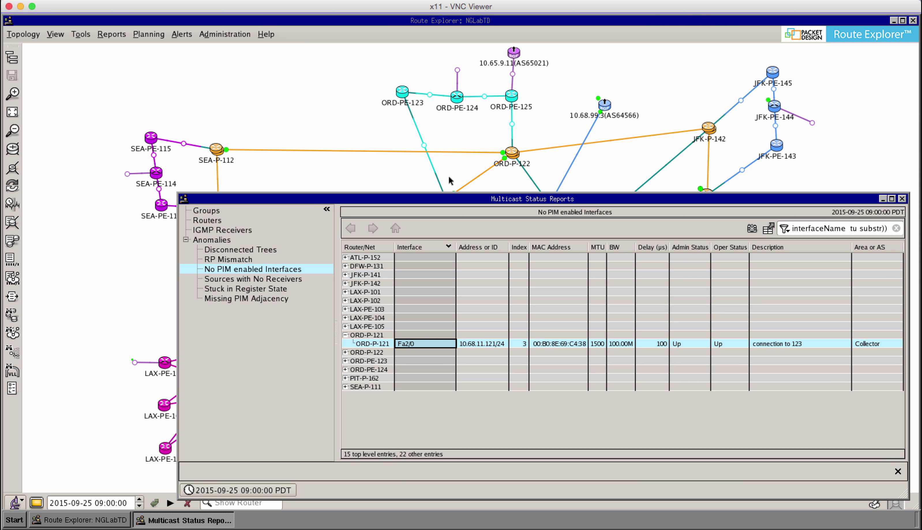
{"action": "left_click_drag", "start_coordinate": [442, 213], "coordinate": [435, 263]}
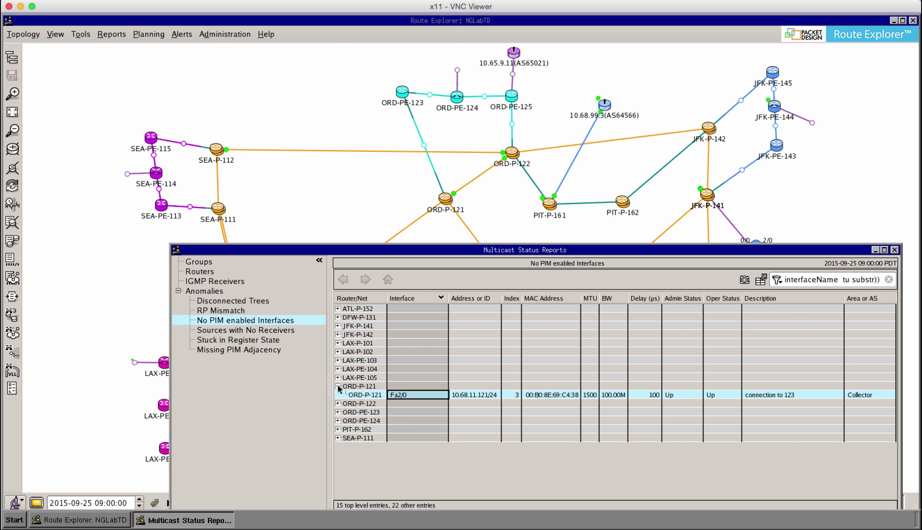
Review the Stuck in Register State and Missing PIM Adjacency anomaly reports
{"action": "left_click", "coordinate": [243, 186]}
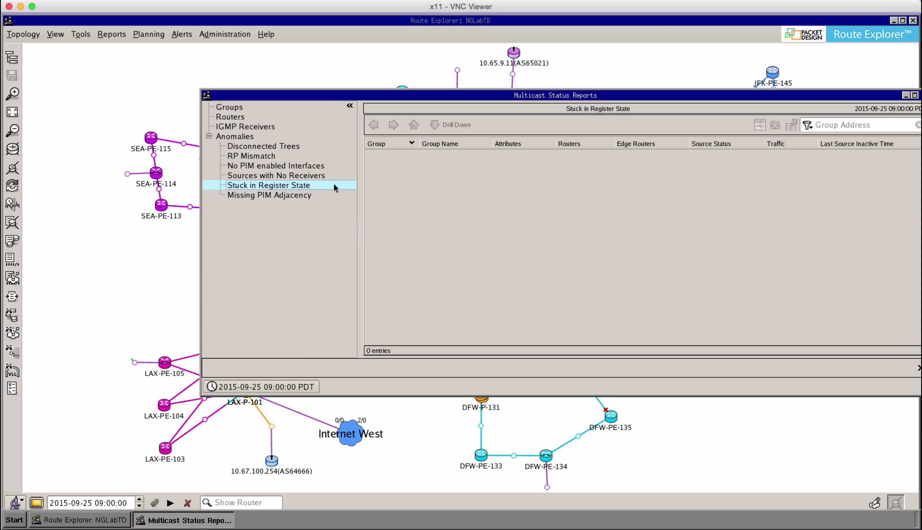
{"action": "left_click", "coordinate": [278, 196]}
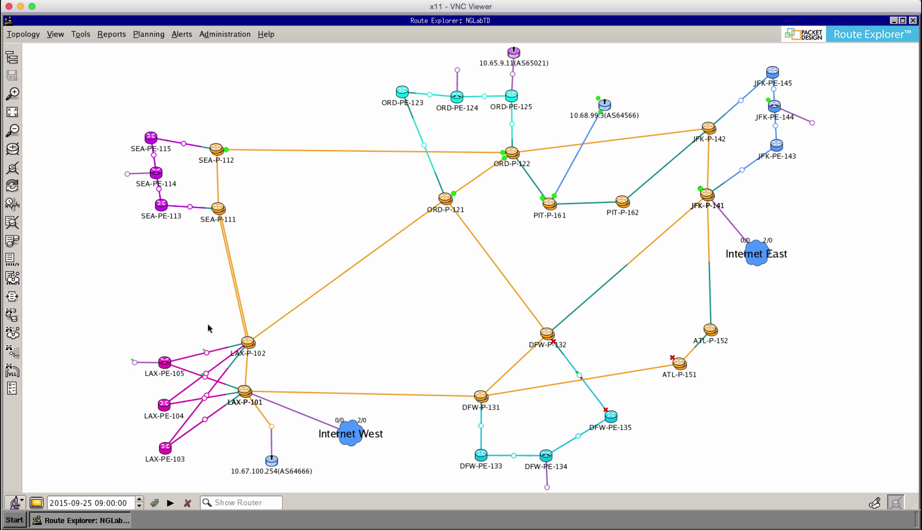
Find the multicast path for source 10.67.58.6, starting router 10.66.0.145, group 224.255.14.6 and receiver 10.65.221.114
{"action": "left_click", "coordinate": [12, 352]}
{"action": "left_click", "coordinate": [453, 262]}
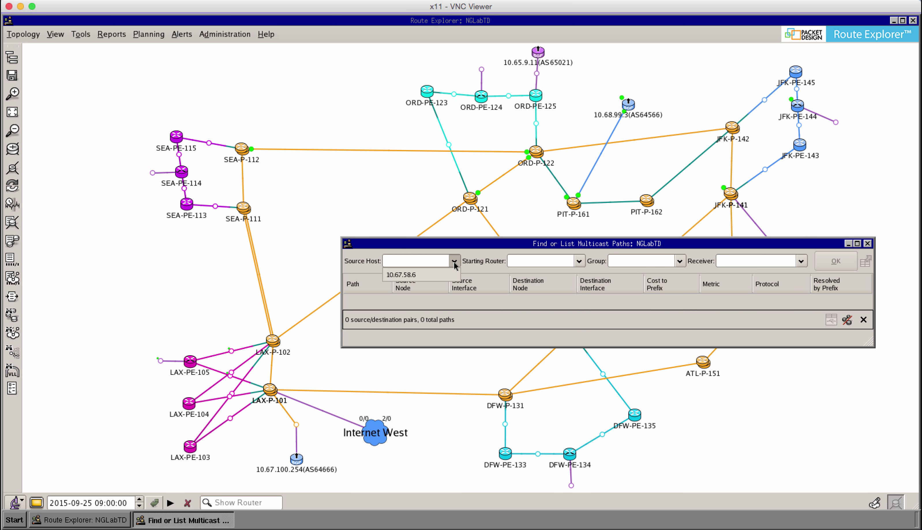
{"action": "left_click", "coordinate": [412, 277]}
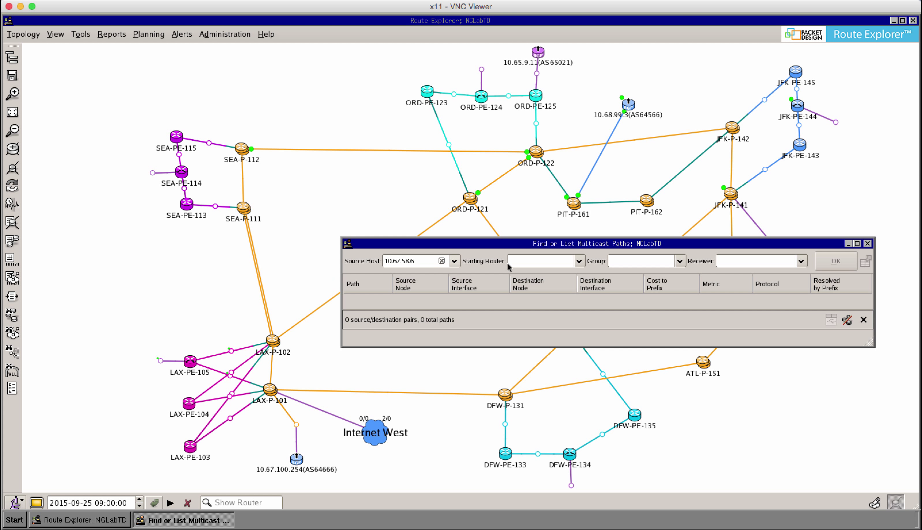
{"action": "left_click", "coordinate": [580, 262]}
{"action": "left_click", "coordinate": [527, 273]}
{"action": "left_click", "coordinate": [679, 261]}
{"action": "left_click", "coordinate": [662, 274]}
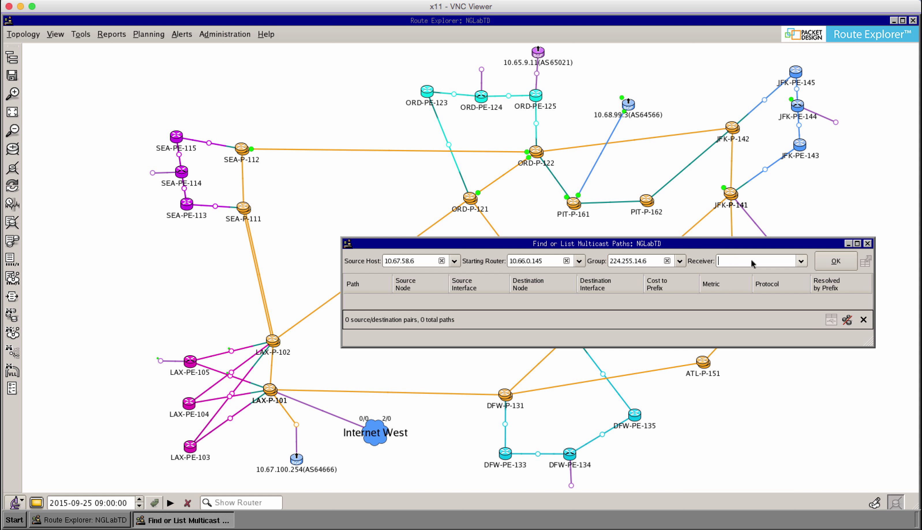
{"action": "left_click", "coordinate": [801, 261]}
{"action": "left_click", "coordinate": [748, 277]}
{"action": "left_click", "coordinate": [834, 262]}
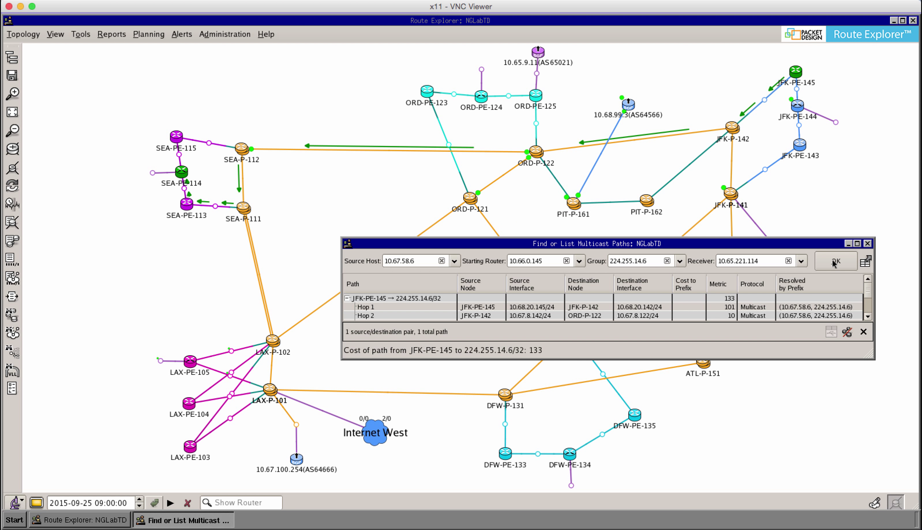
Bring the topology up to the current time and view the alert status list
{"action": "left_click", "coordinate": [170, 502]}
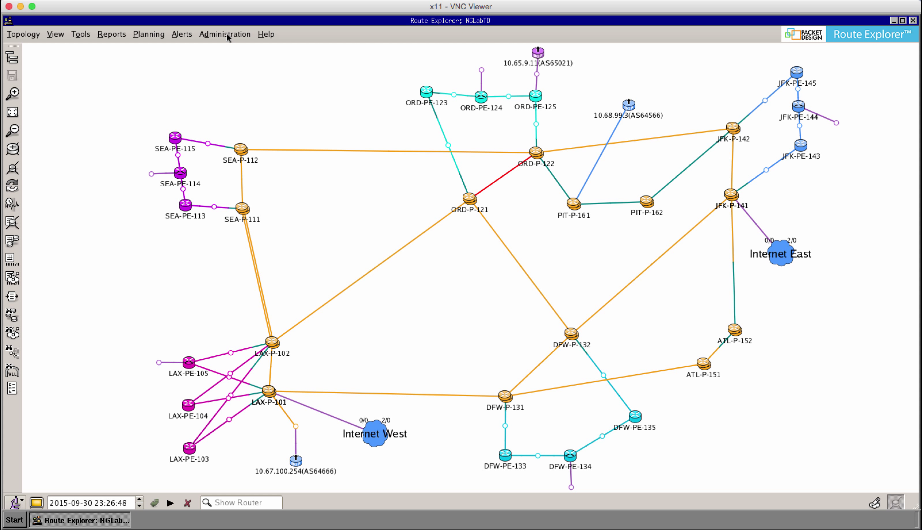
{"action": "left_click", "coordinate": [185, 34]}
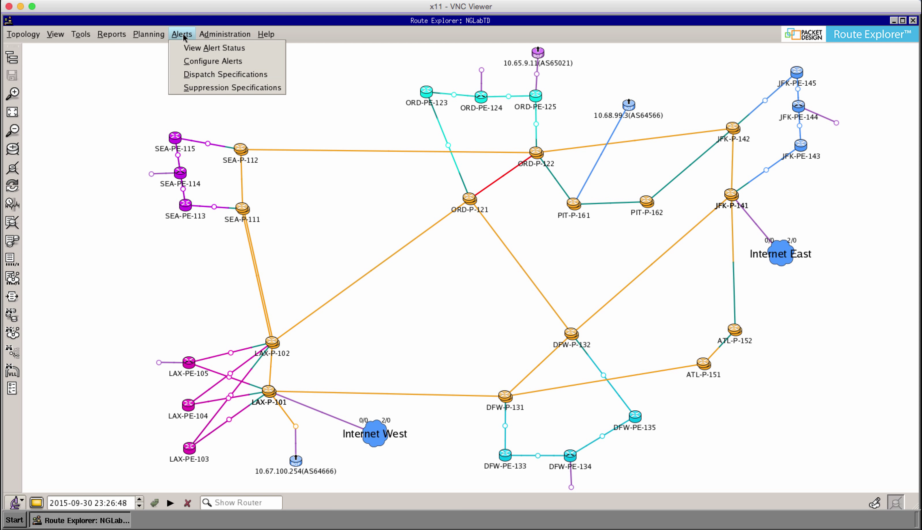
{"action": "left_click", "coordinate": [184, 49]}
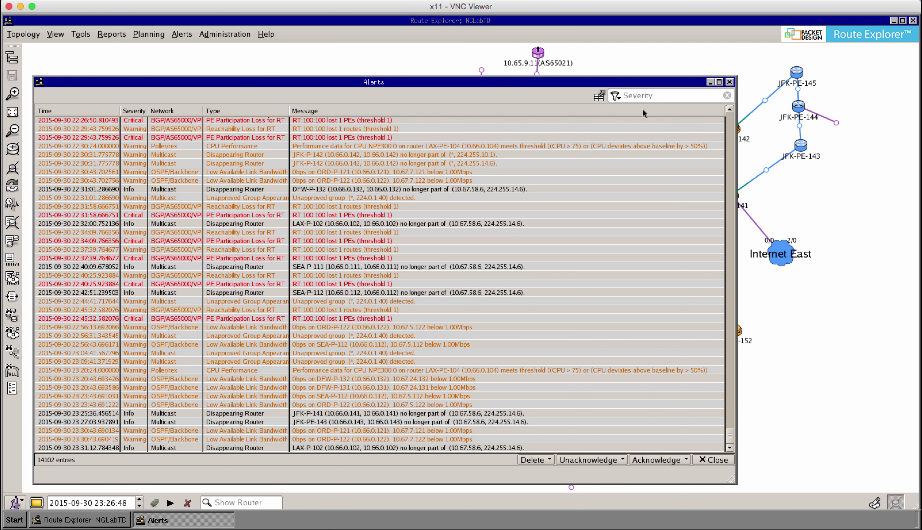
Filter the alerts by IP alert type to all PIM types, from PIM Adjacency State Change through PIM Interface Capacity Exceeded
{"action": "left_click", "coordinate": [615, 96]}
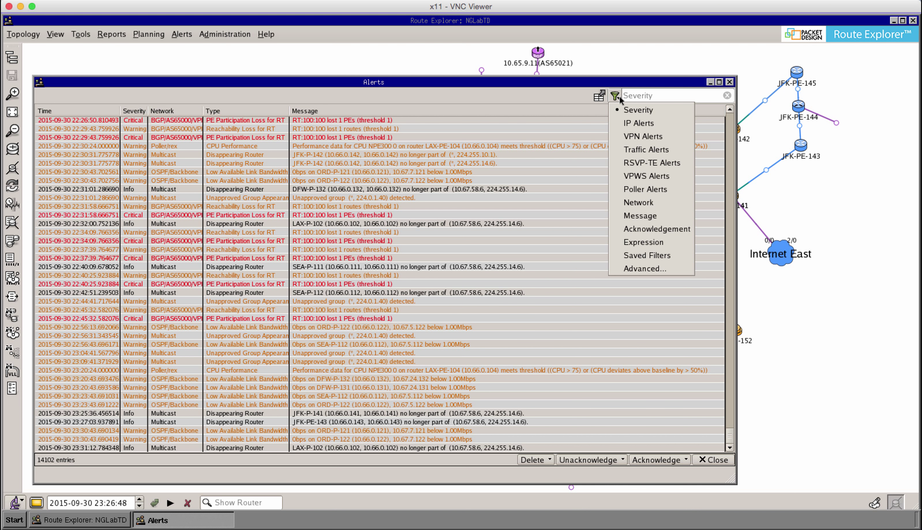
{"action": "left_click", "coordinate": [623, 124]}
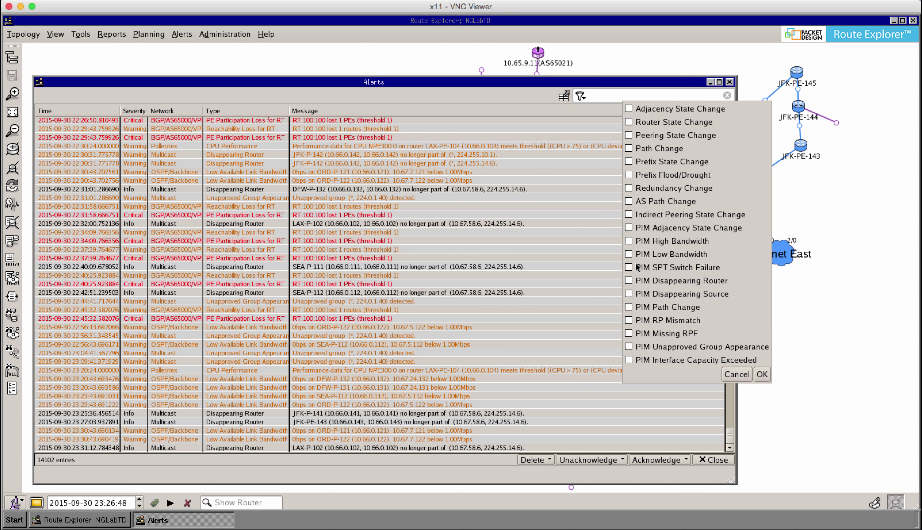
{"action": "left_click", "coordinate": [629, 226]}
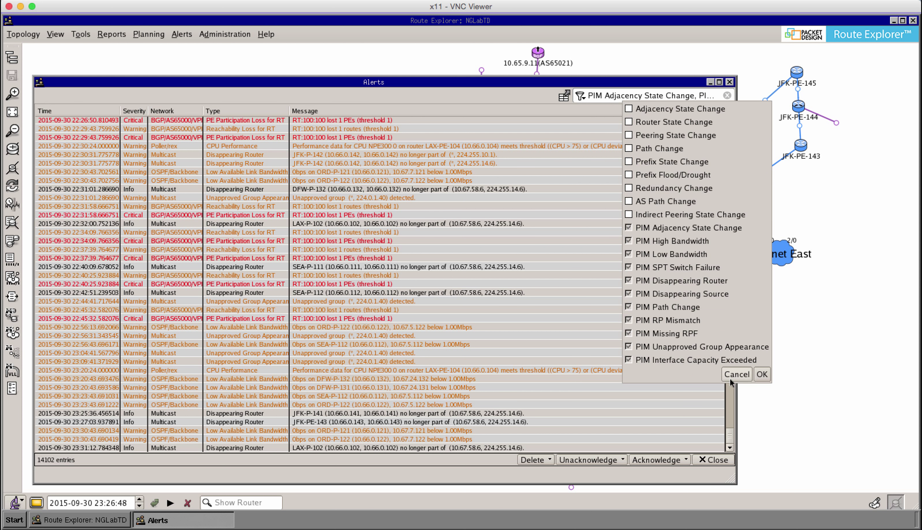
{"action": "left_click", "coordinate": [759, 379]}
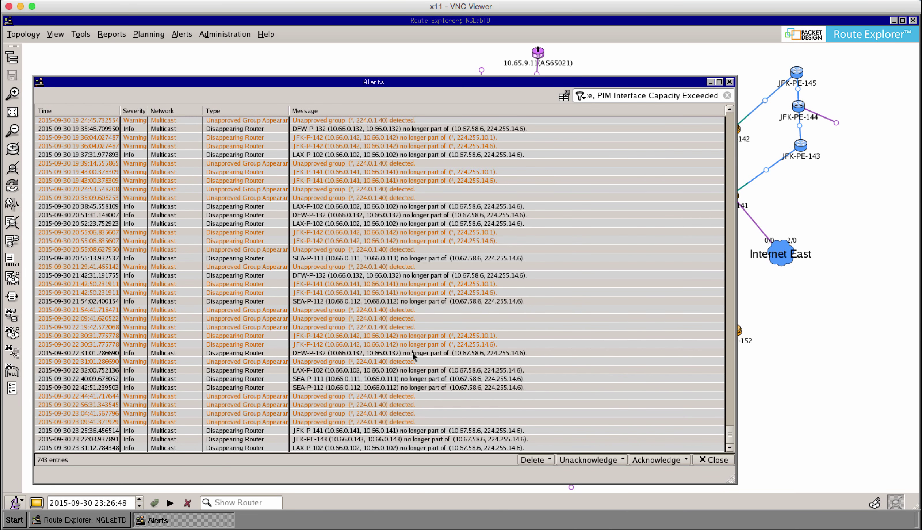
{"action": "left_click", "coordinate": [729, 449]}
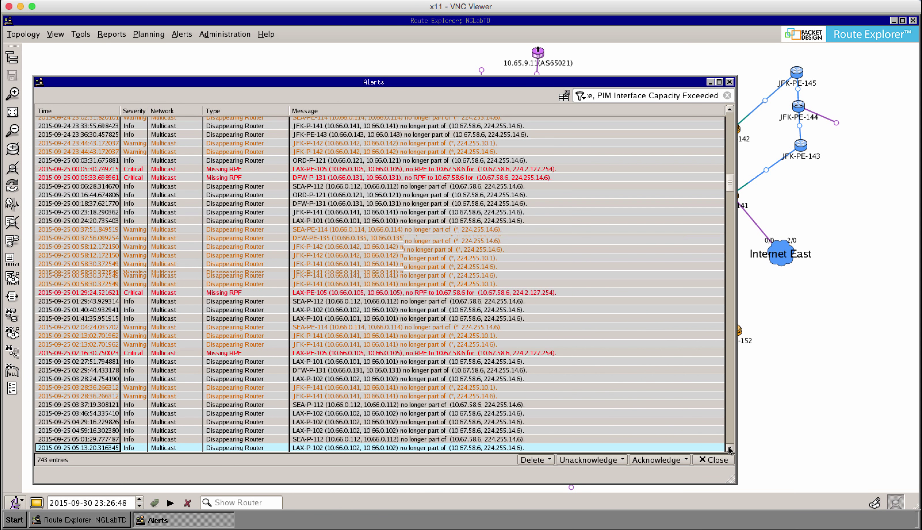
{"action": "left_click", "coordinate": [729, 448]}
{"action": "left_click", "coordinate": [730, 449]}
{"action": "left_click", "coordinate": [729, 448]}
{"action": "left_click", "coordinate": [729, 448]}
{"action": "left_click", "coordinate": [729, 448]}
{"action": "left_click", "coordinate": [730, 448]}
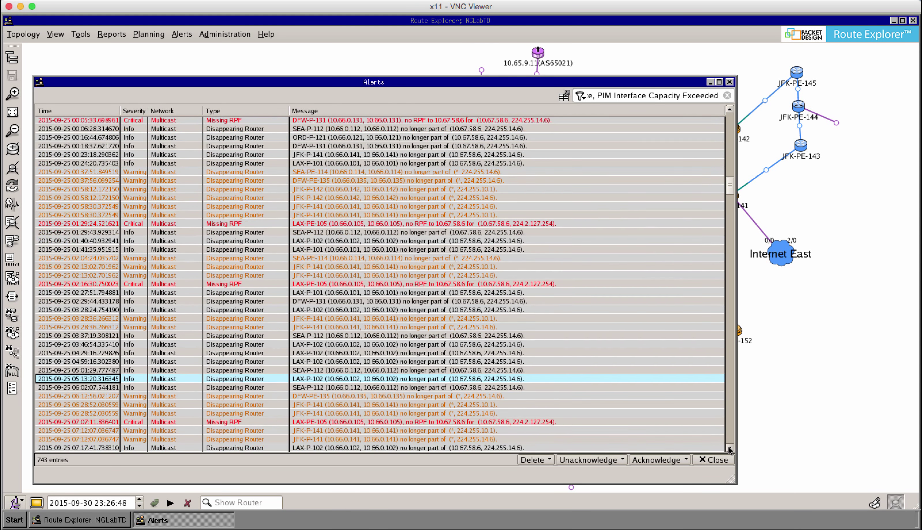
{"action": "left_click", "coordinate": [729, 448]}
{"action": "left_click", "coordinate": [729, 448]}
{"action": "left_click", "coordinate": [730, 449]}
{"action": "left_click", "coordinate": [729, 449]}
{"action": "left_click", "coordinate": [730, 448]}
{"action": "left_click", "coordinate": [730, 449]}
{"action": "left_click", "coordinate": [730, 448]}
{"action": "left_click", "coordinate": [729, 448]}
{"action": "left_click", "coordinate": [730, 448]}
{"action": "left_click", "coordinate": [729, 448]}
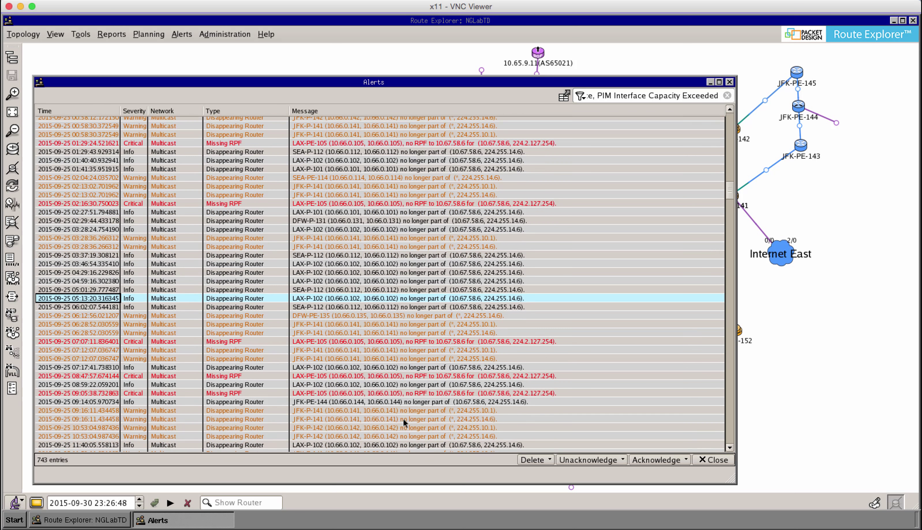
{"action": "left_click", "coordinate": [81, 386]}
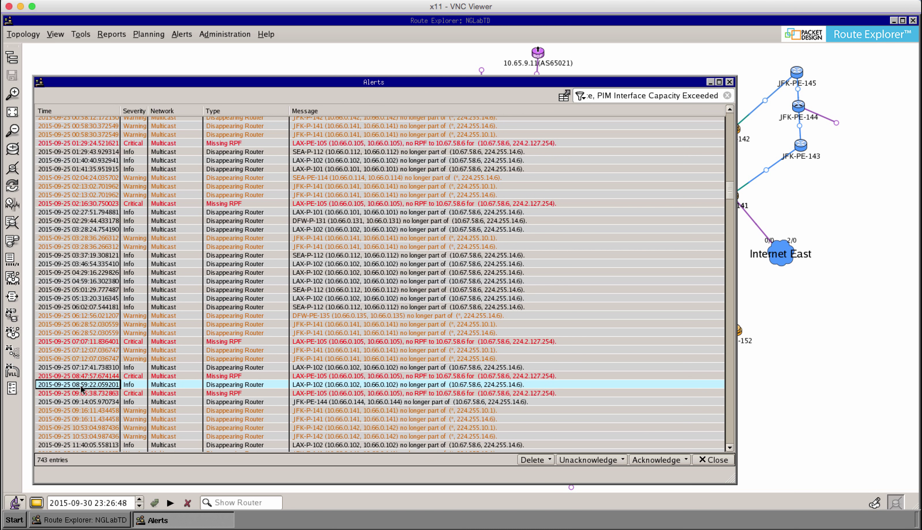
{"action": "left_click", "coordinate": [729, 448]}
{"action": "left_click", "coordinate": [730, 448]}
{"action": "left_click", "coordinate": [730, 448]}
{"action": "left_click", "coordinate": [730, 449]}
{"action": "left_click", "coordinate": [729, 448]}
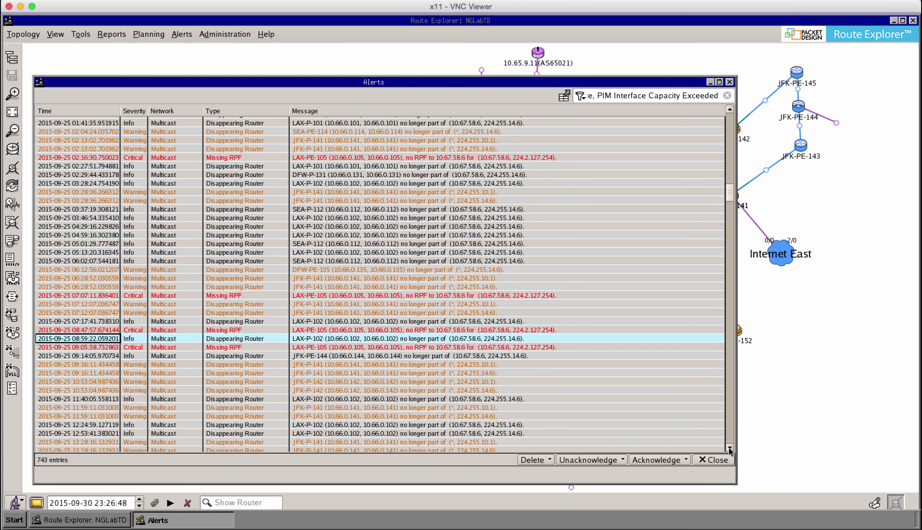